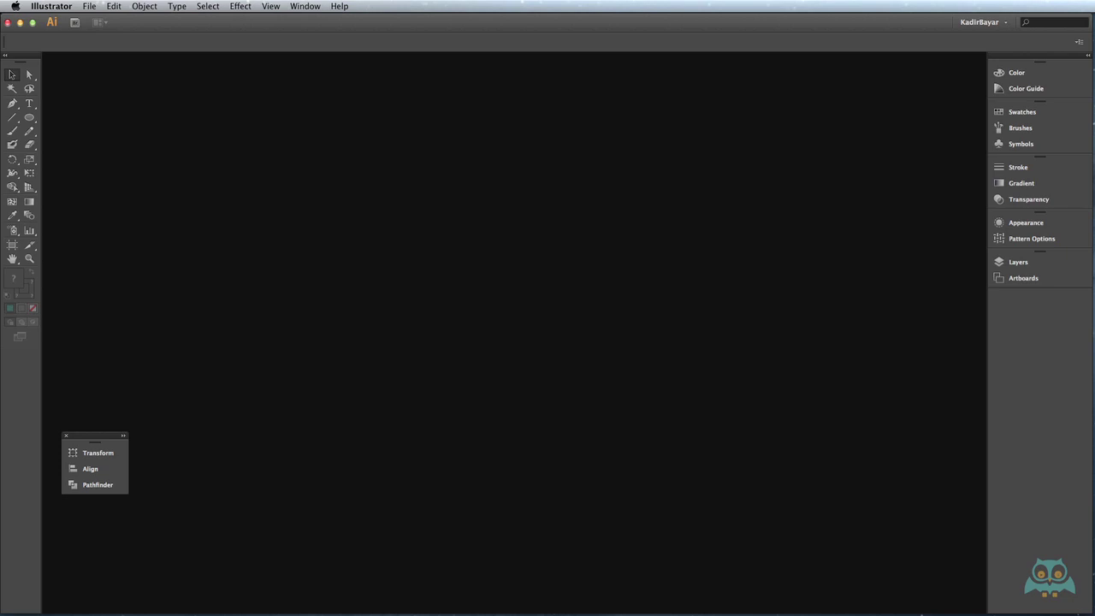
Step: Open akilli-klavuzlar.ai from the Cetvel-Izagaralar folder in Finder
key("super+Tab")
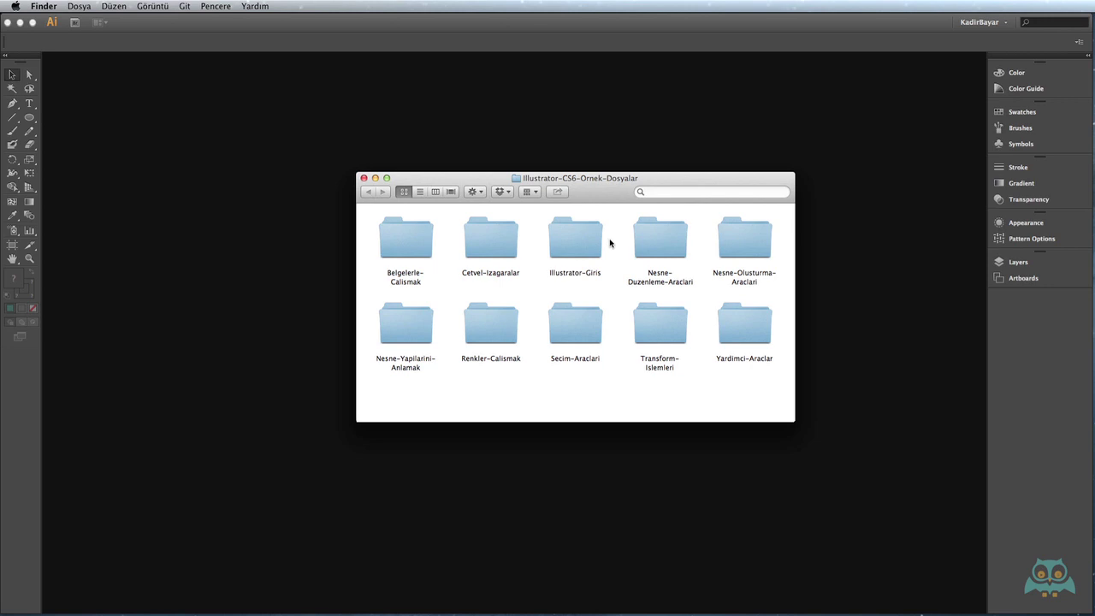
double_click(497, 238)
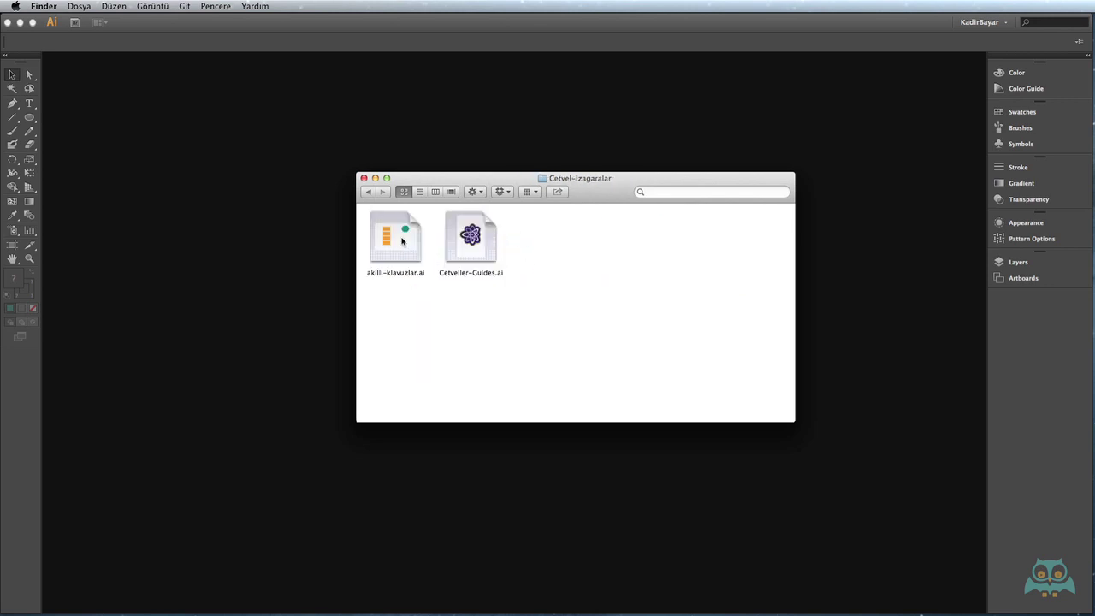
double_click(401, 242)
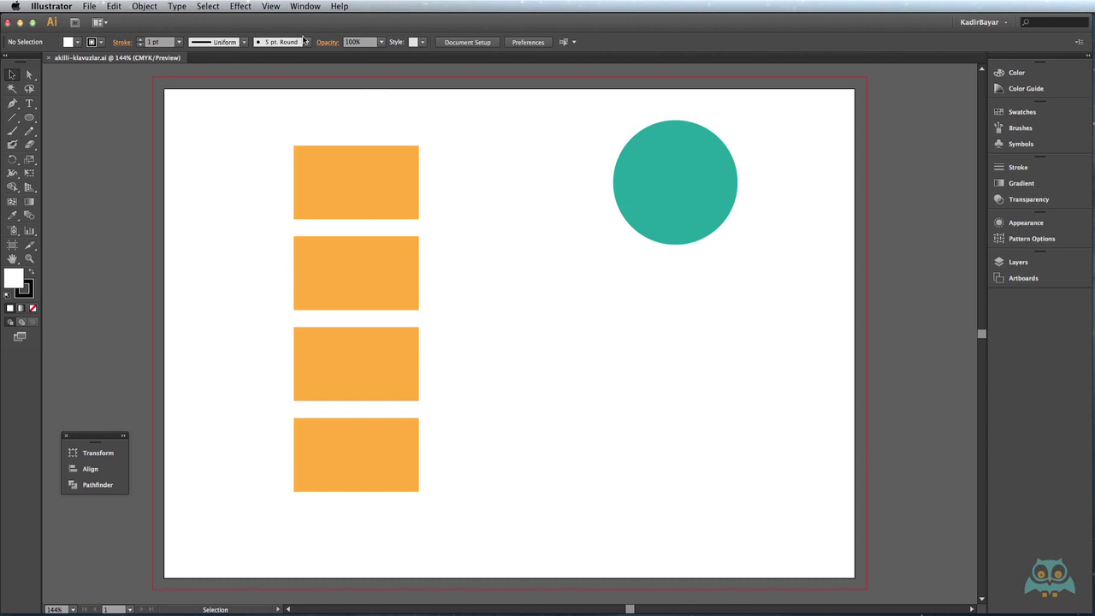
left_click(272, 7)
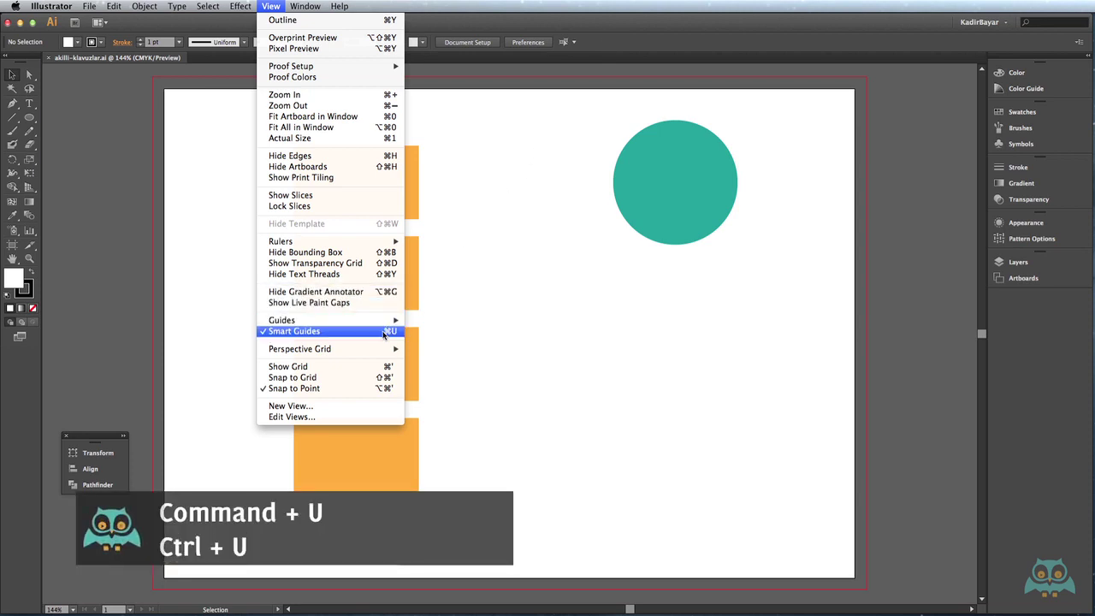
left_click(564, 186)
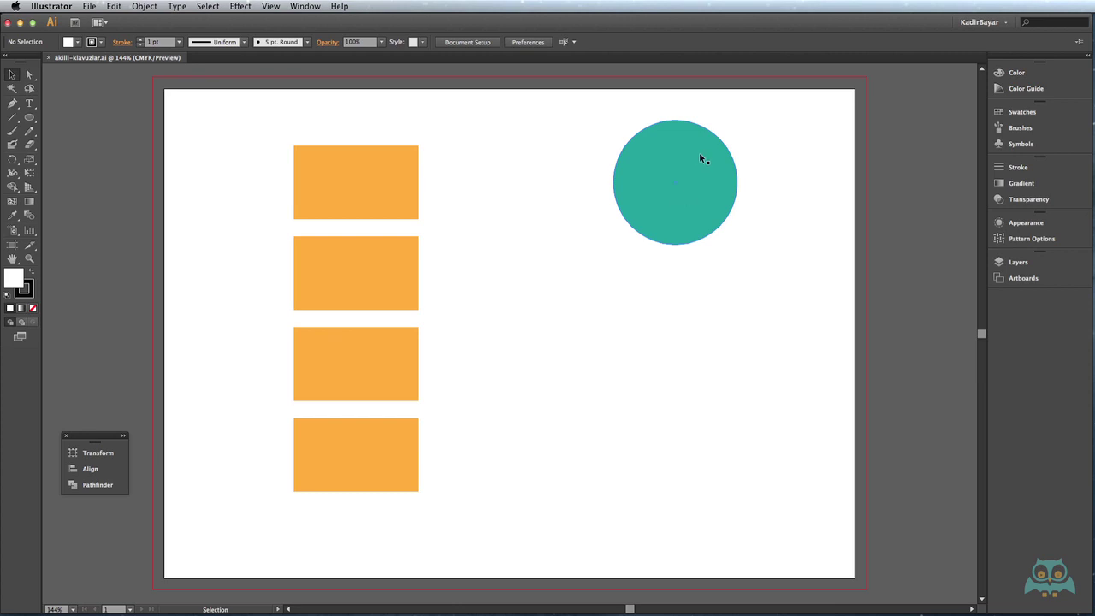
Step: Nudge the teal circle downward, letting smart guides align it to the top orange rectangle's edge
left_click_drag(700, 158, 699, 172)
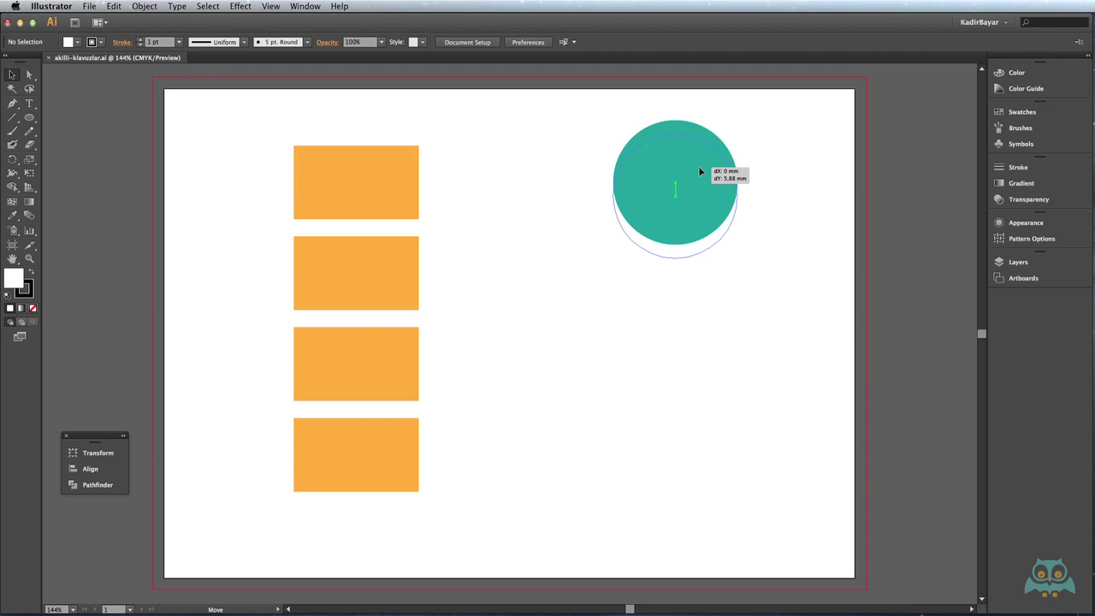
left_click_drag(699, 170, 699, 170)
left_click_drag(699, 171, 699, 182)
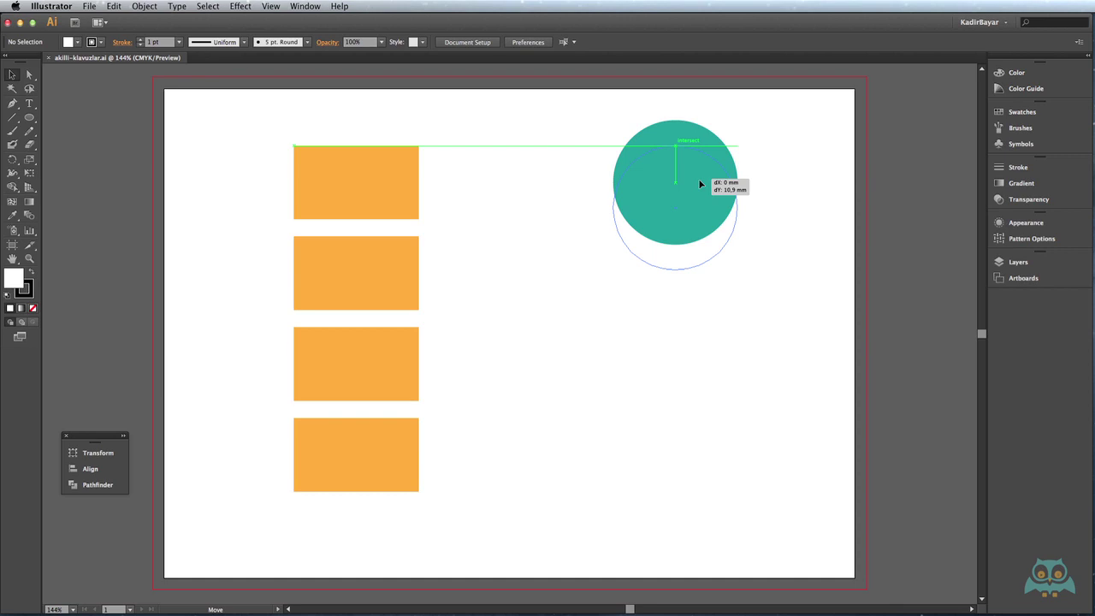
Step: Drop the teal circle 81.46 mm lower, its top snapped to the second rectangle's bottom edge
left_click_drag(700, 184, 700, 187)
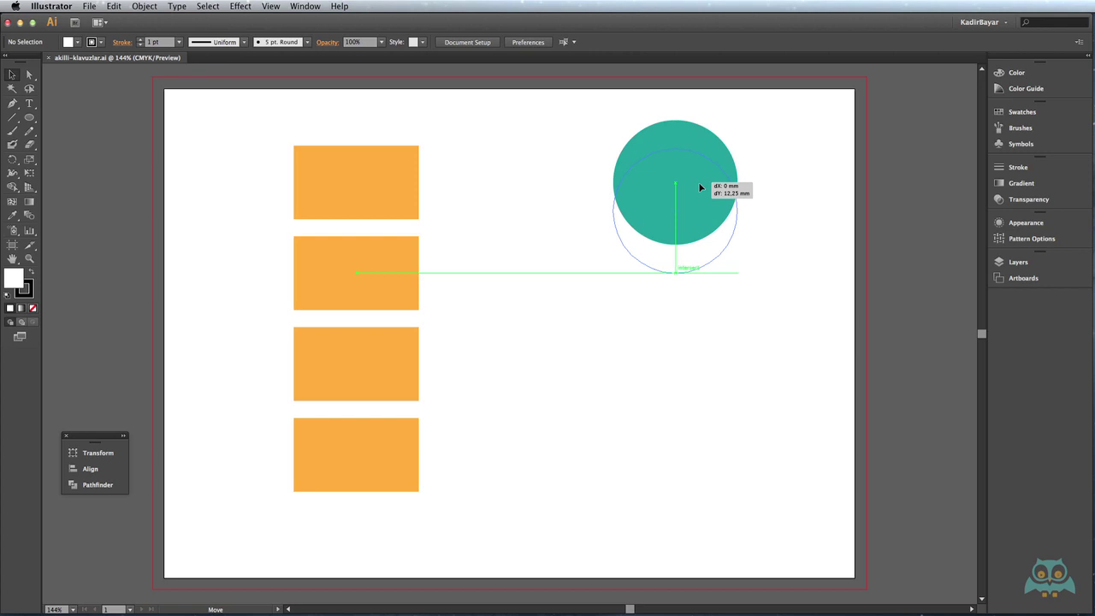
left_click_drag(699, 187, 699, 193)
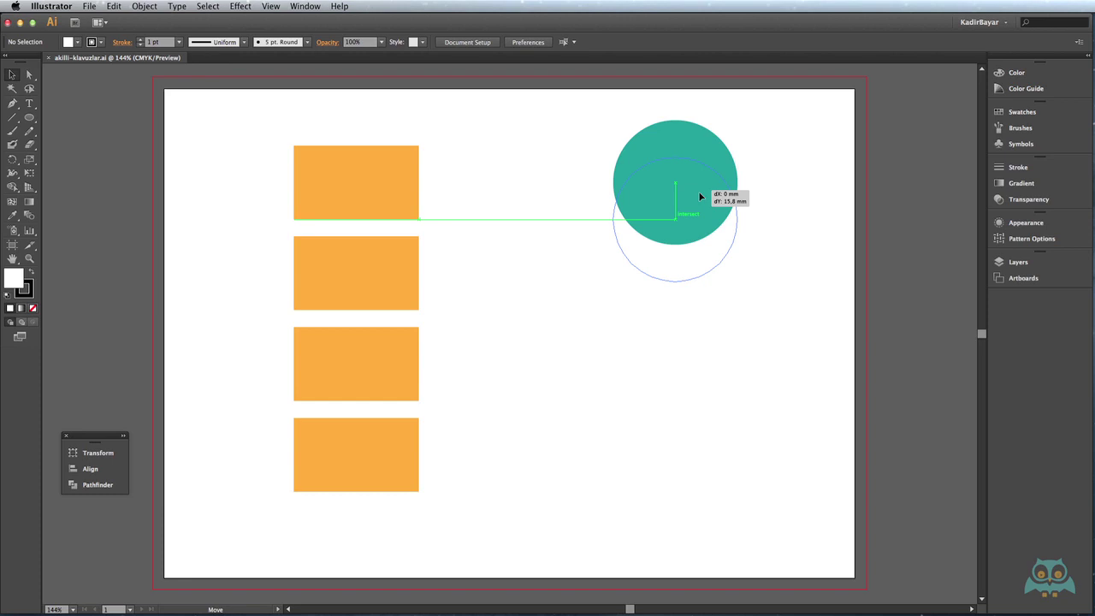
left_click_drag(699, 196, 702, 352)
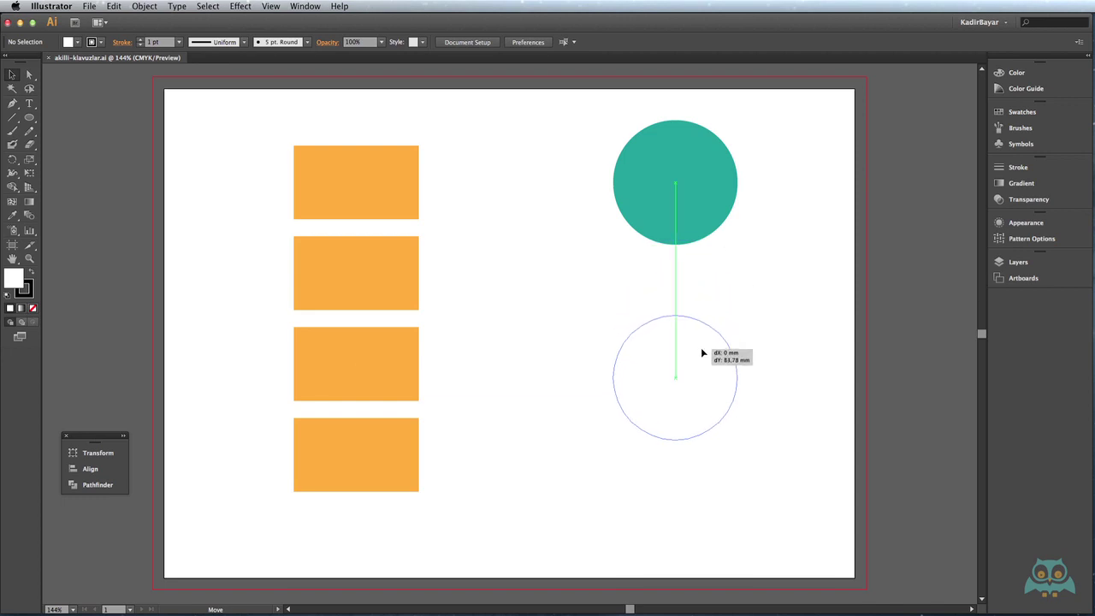
left_click_drag(701, 350, 702, 349)
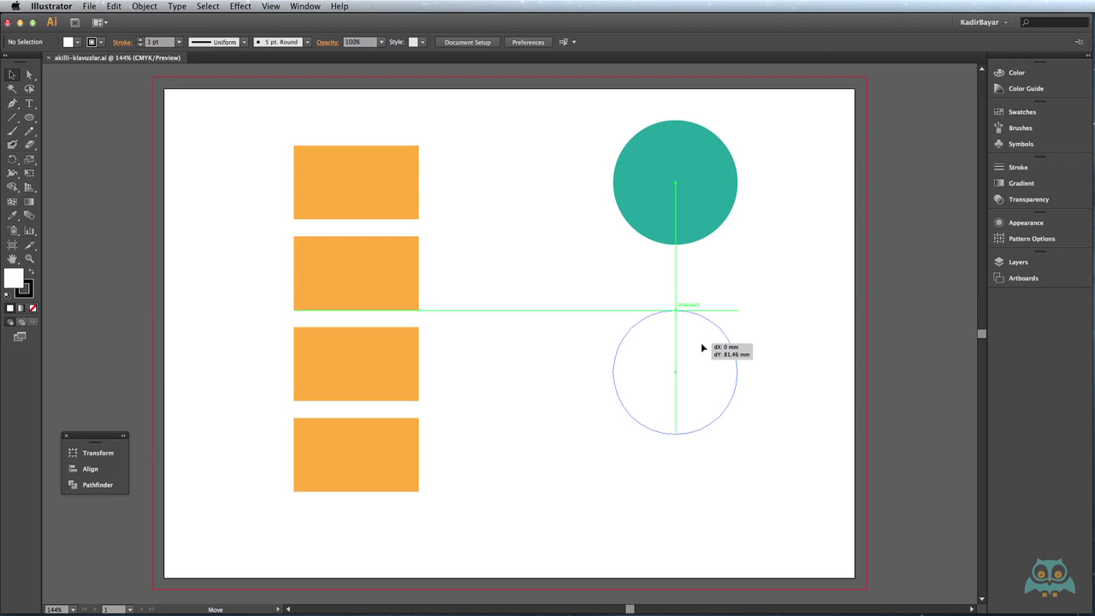
left_click_drag(701, 348, 701, 348)
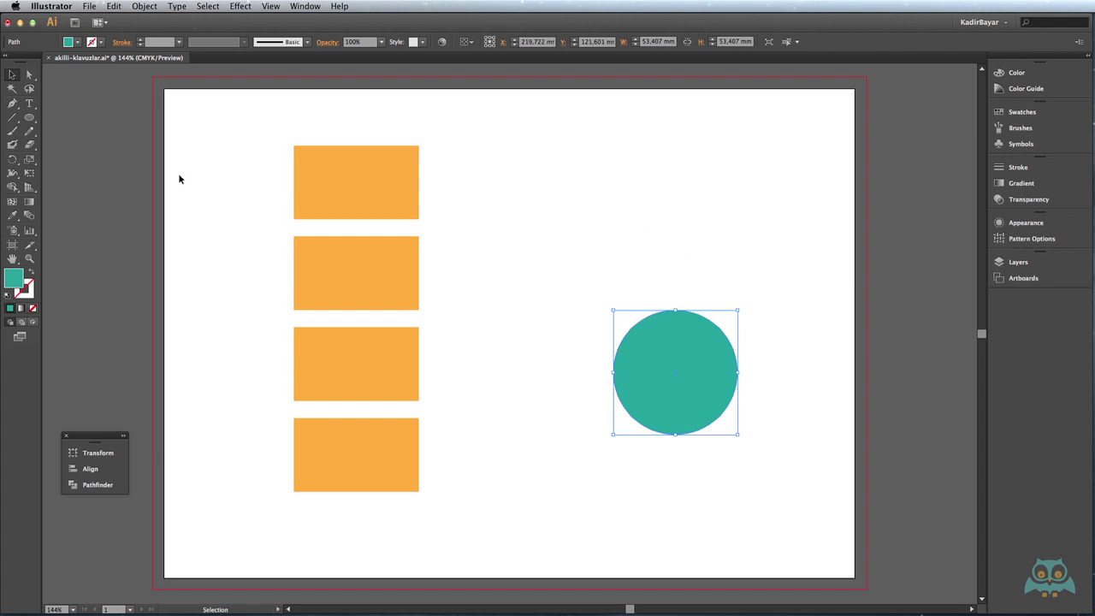
Step: Draw a closed four-corner Pen rectangle at top right, matching the first orange rectangle's top and bottom
left_click(14, 103)
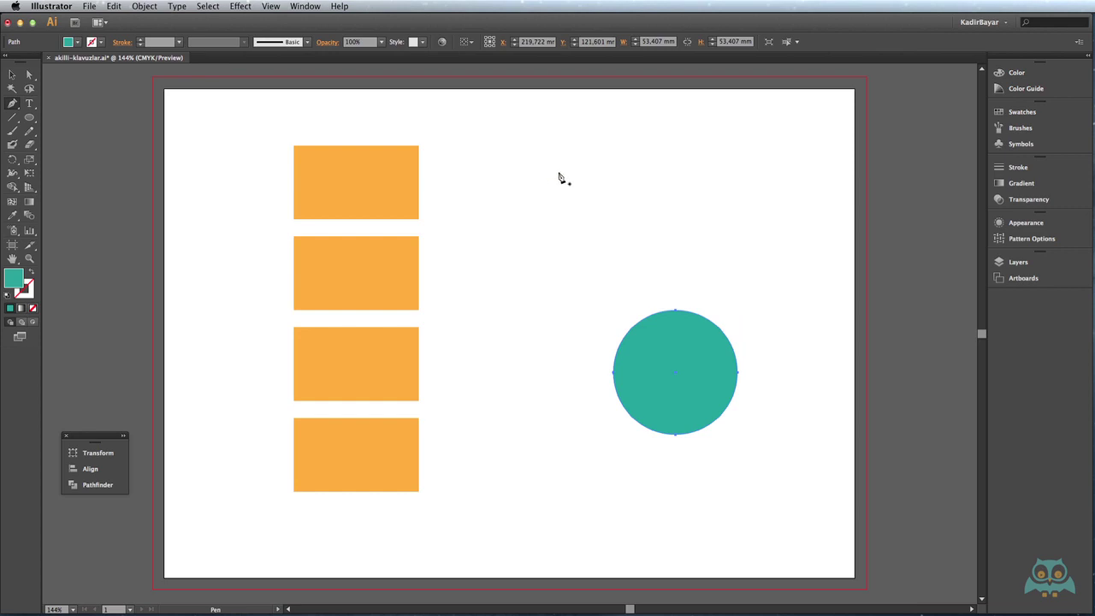
left_click(547, 143)
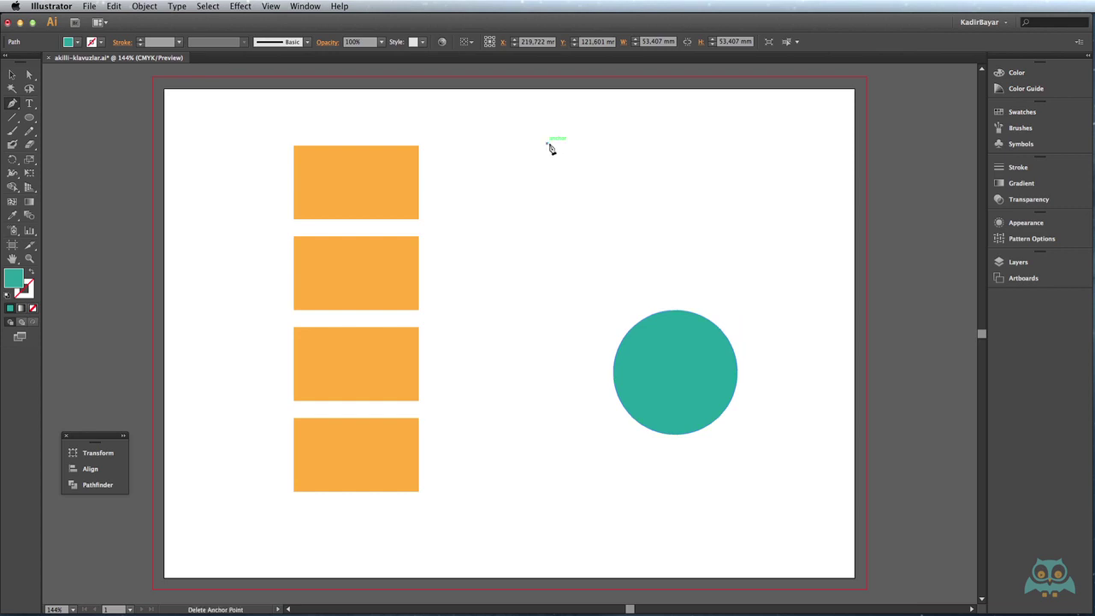
left_click(788, 143, "shift")
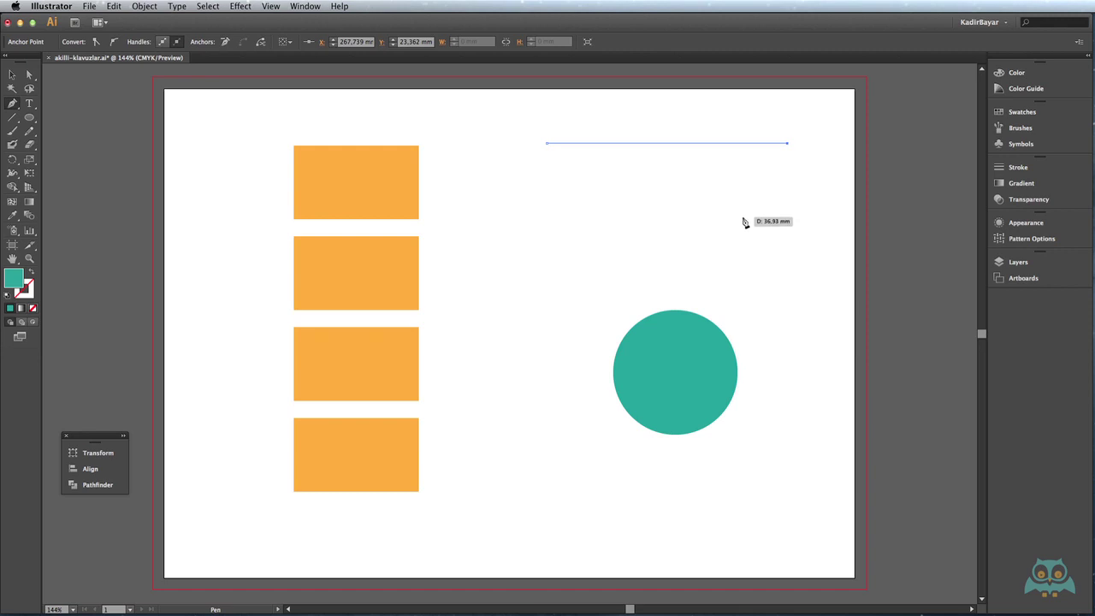
left_click(787, 220)
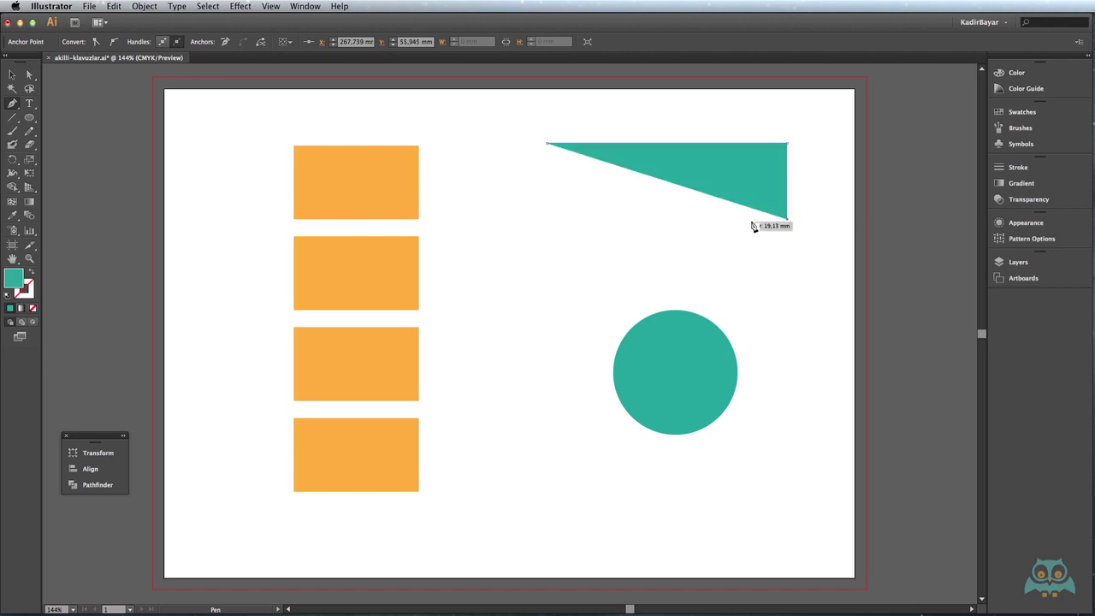
left_click(546, 220)
left_click(547, 144)
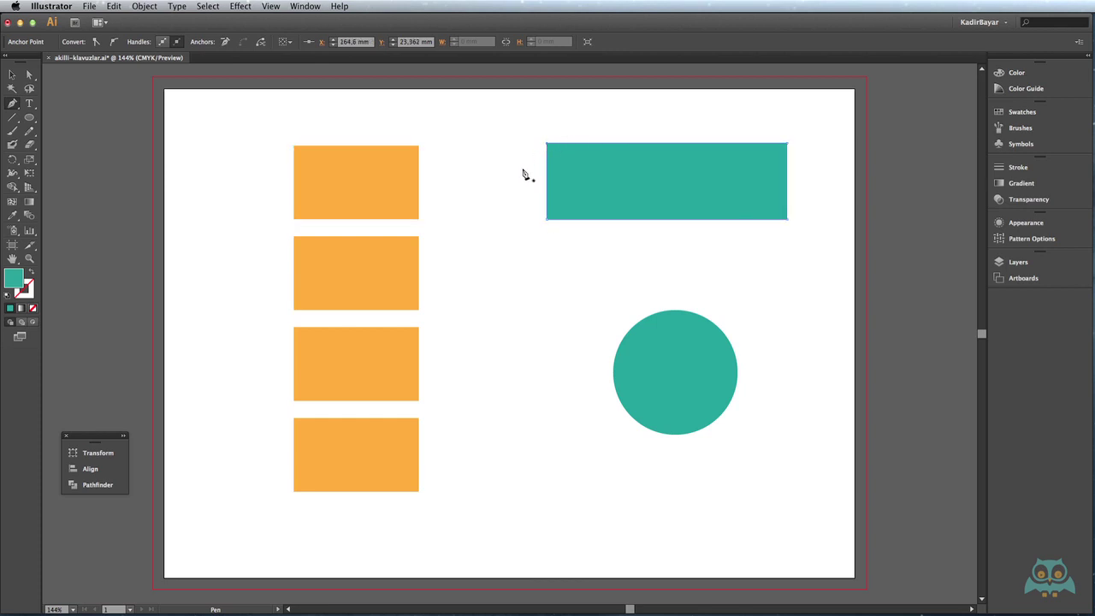